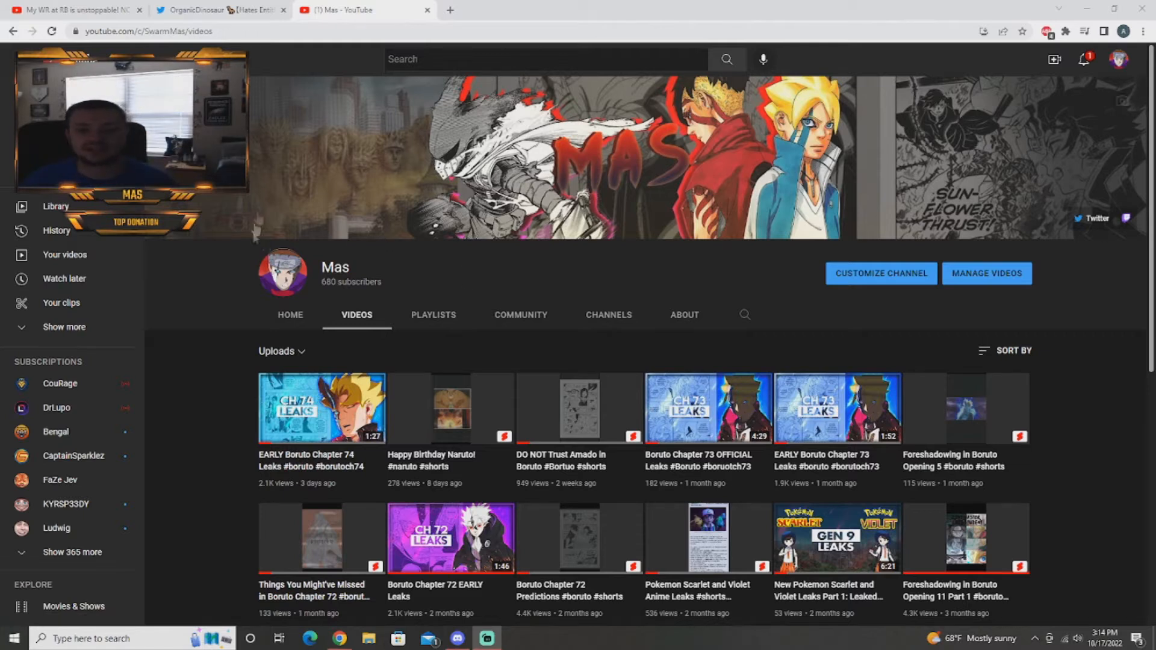
Read the 'Boruto CH. 74 is titled Baptism' tweet on OrganicDinosaur's profile and return to the timeline.
{"action": "left_click", "coordinate": [227, 9]}
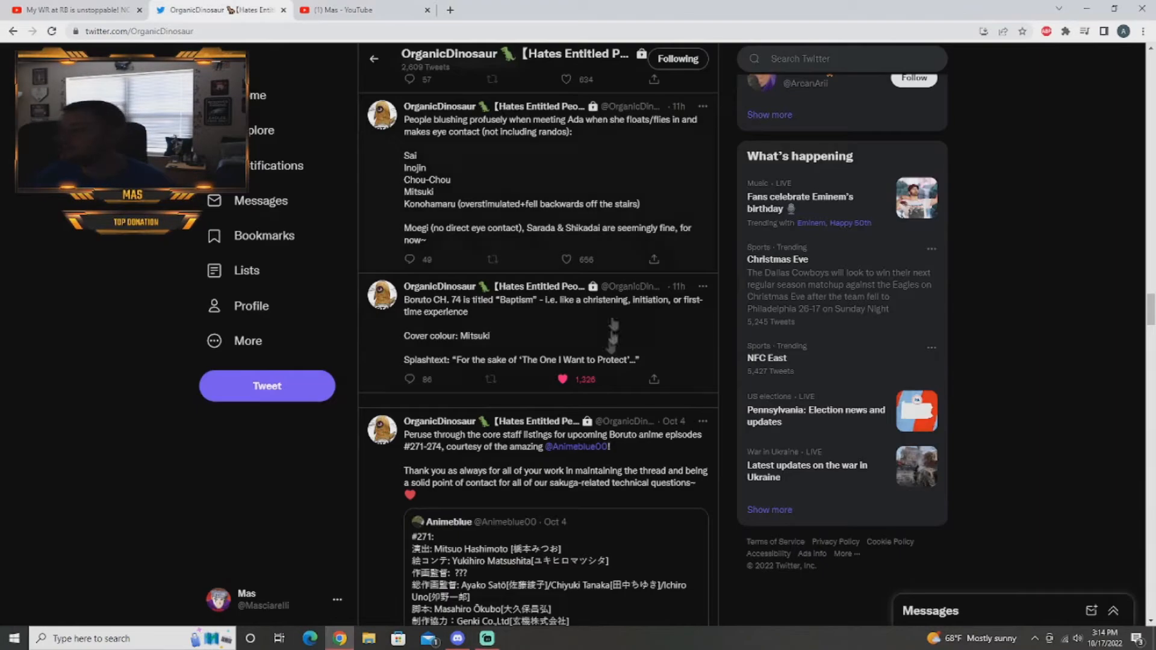
{"action": "left_click", "coordinate": [494, 301]}
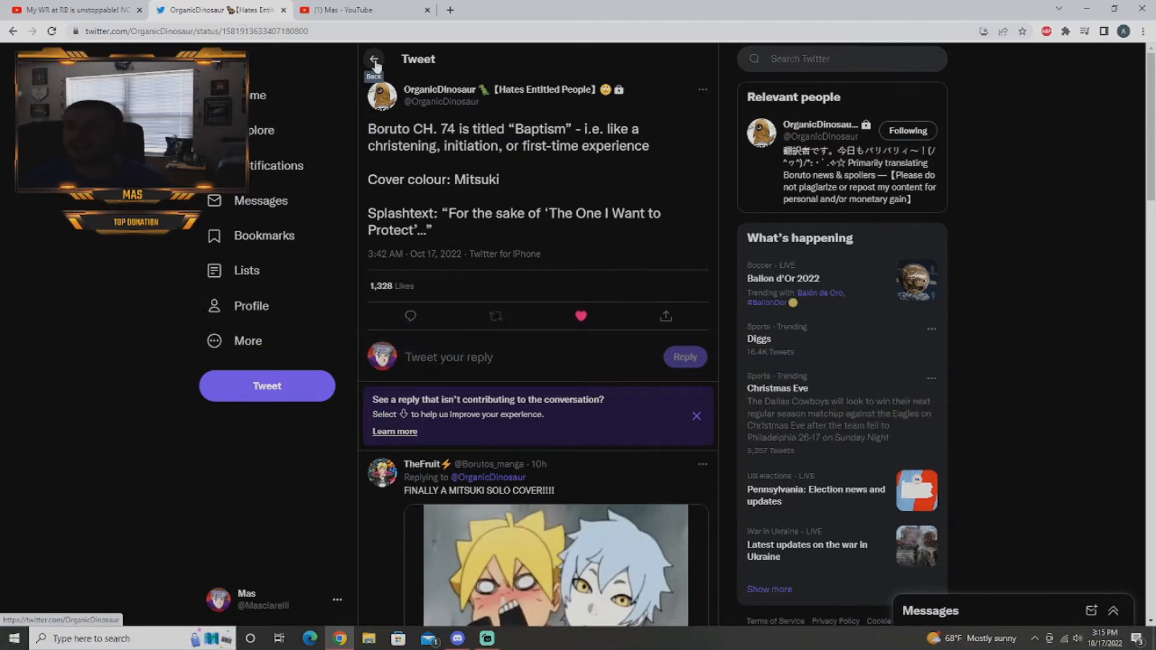
{"action": "left_click", "coordinate": [374, 59]}
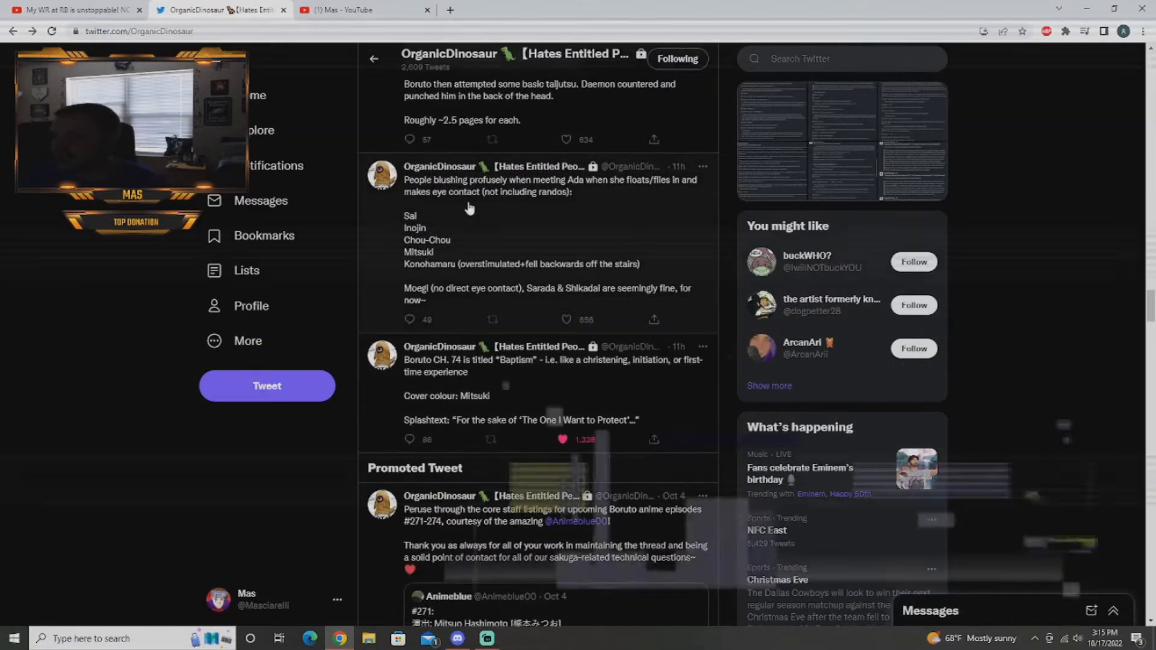
{"action": "left_click", "coordinate": [491, 201]}
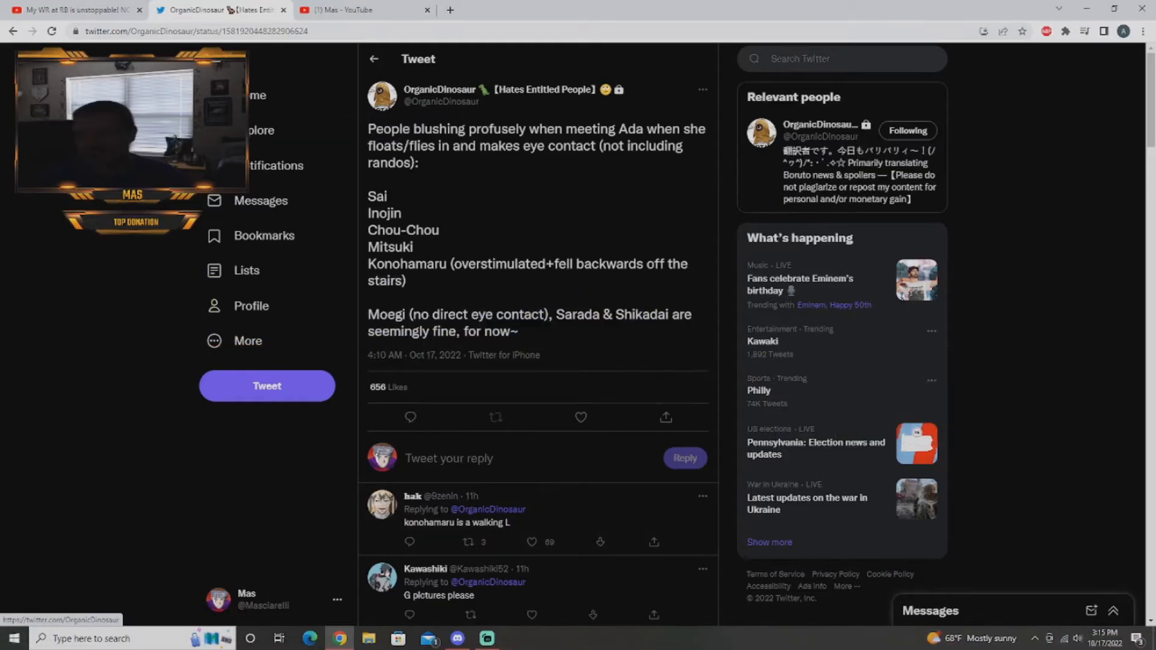
{"action": "left_click", "coordinate": [374, 61]}
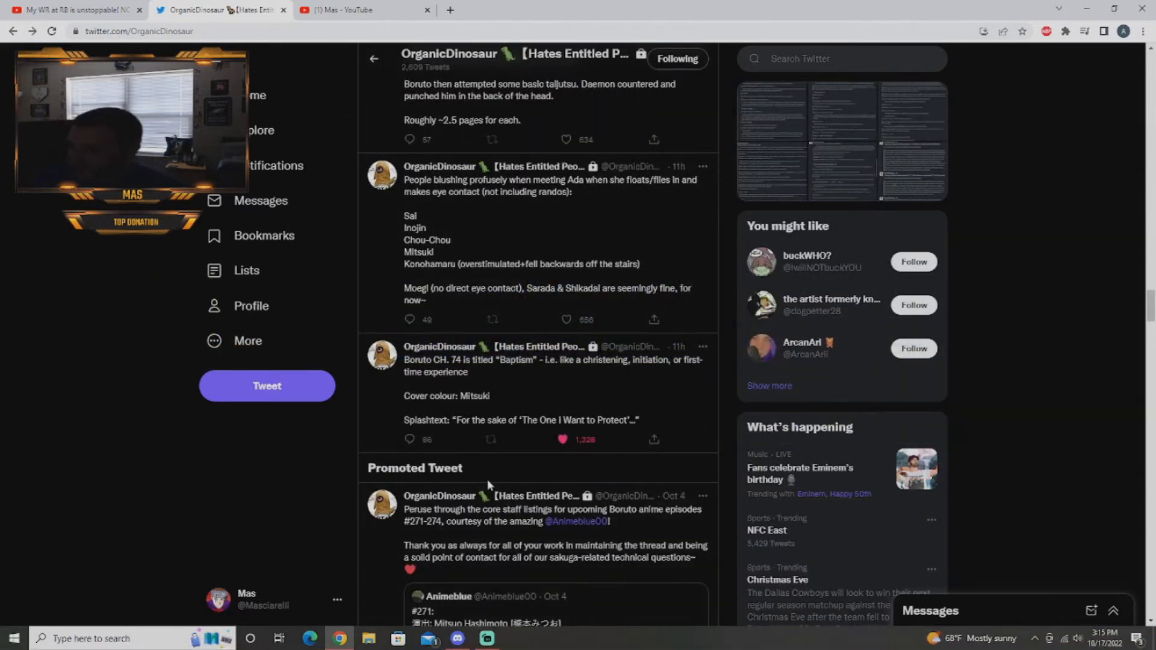
{"action": "scroll", "coordinate": [520, 443], "scroll_direction": "up", "scroll_amount": 4}
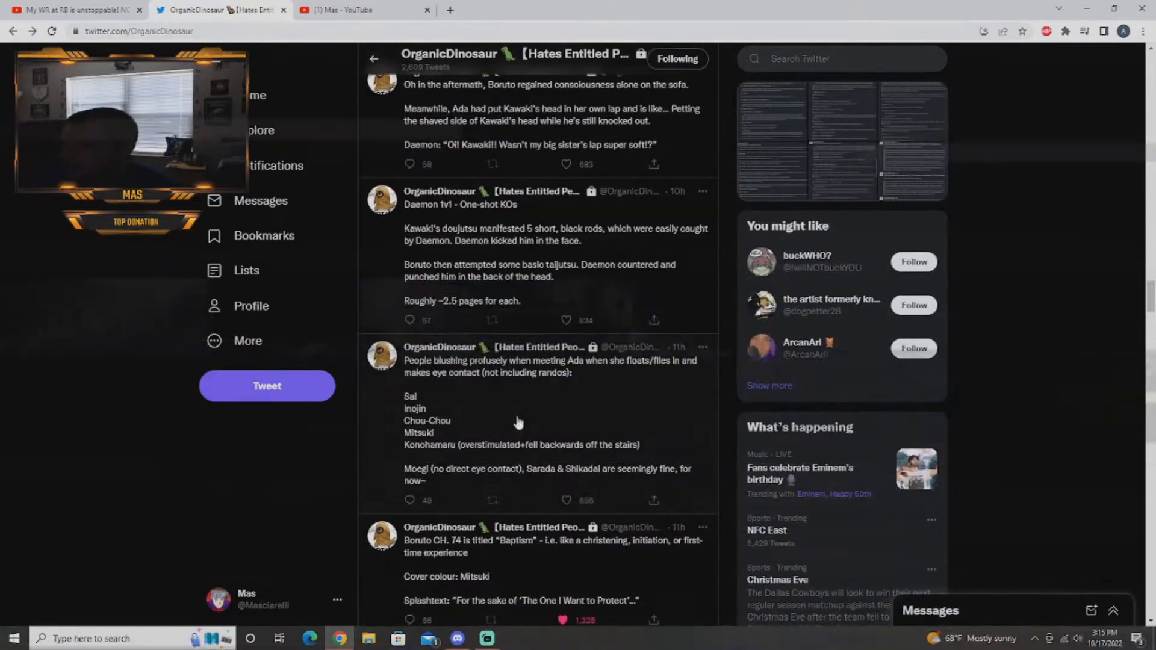
{"action": "left_click", "coordinate": [495, 254]}
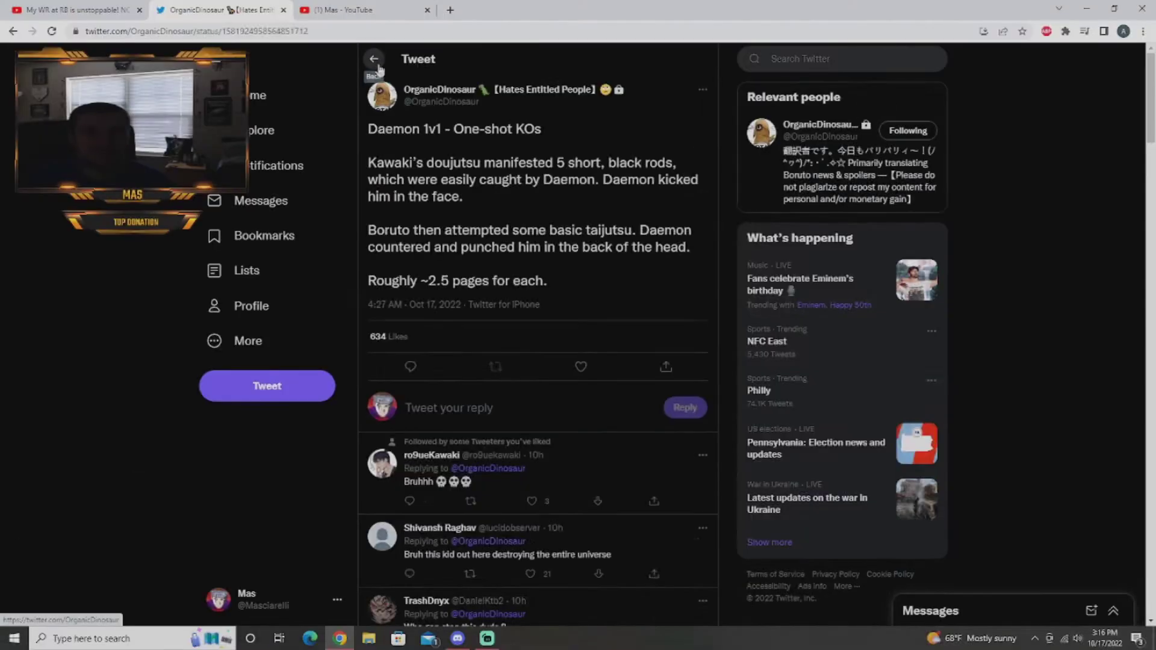
{"action": "left_click", "coordinate": [375, 61]}
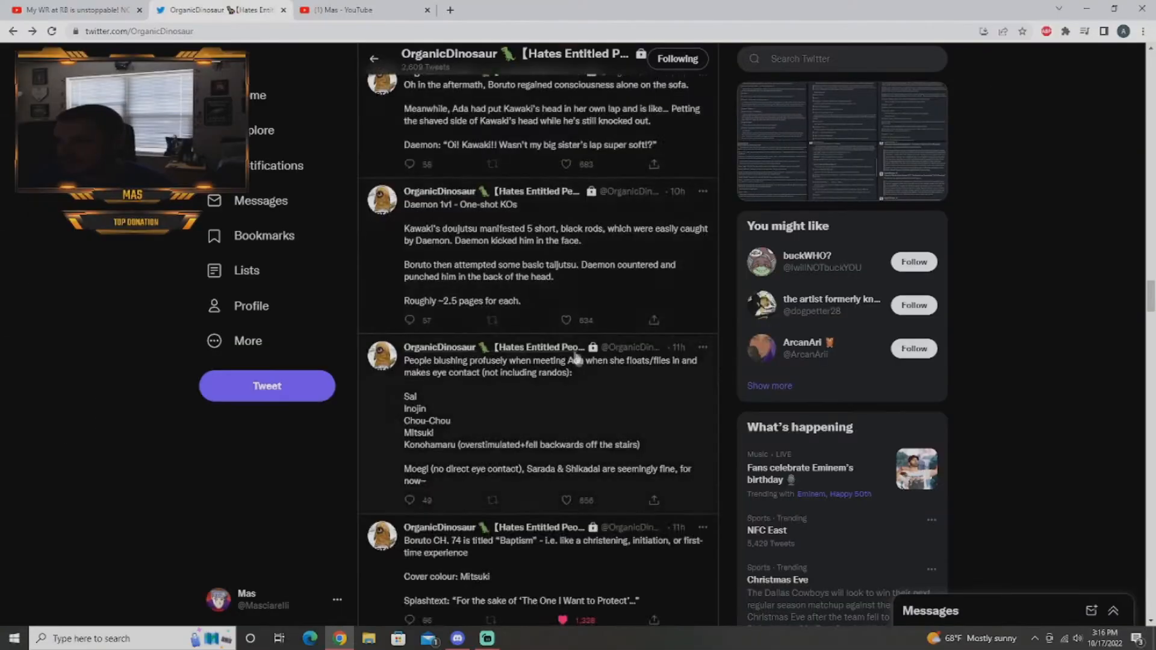
{"action": "scroll", "coordinate": [575, 358], "scroll_direction": "up", "scroll_amount": 3}
{"action": "left_click", "coordinate": [516, 227]}
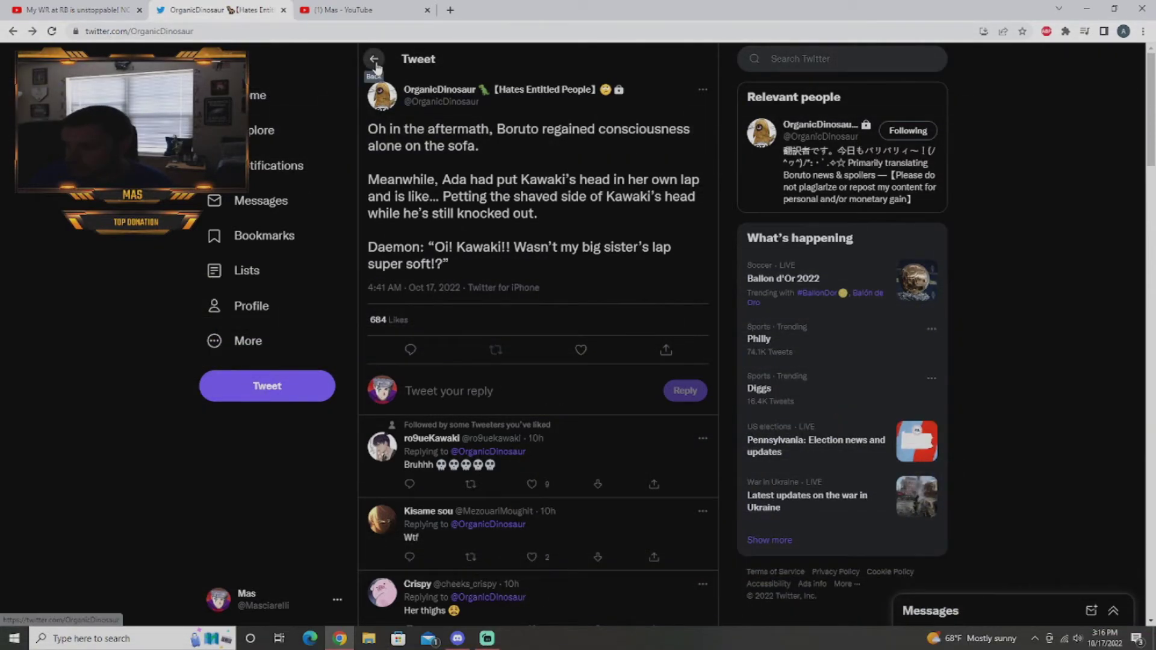
{"action": "left_click", "coordinate": [374, 61]}
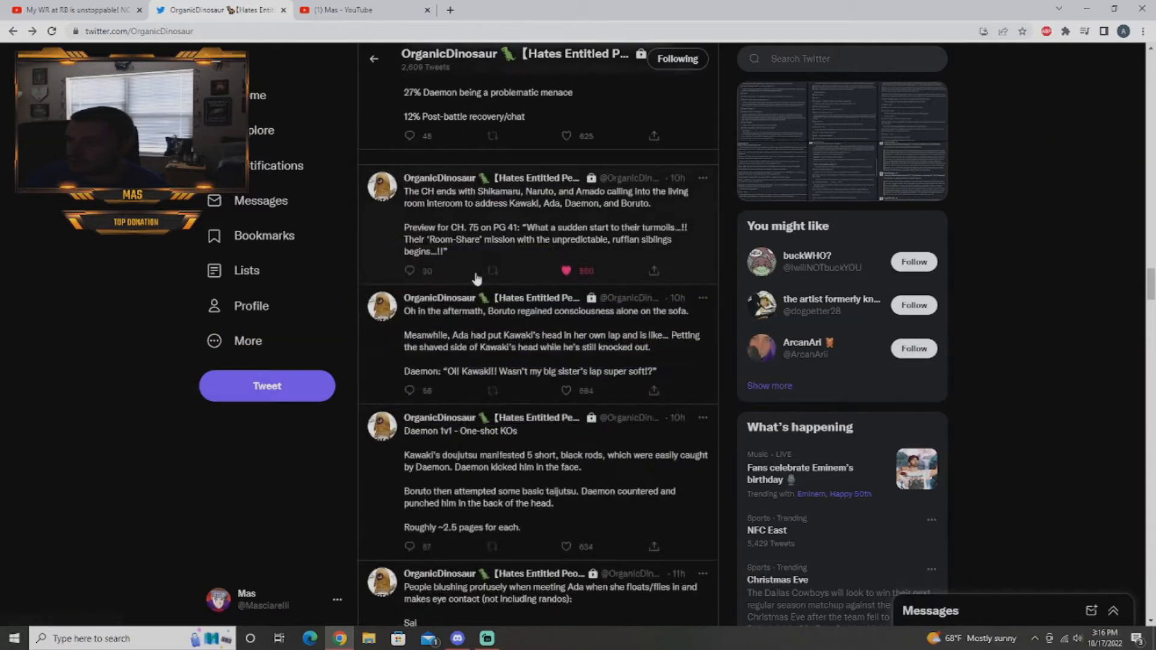
{"action": "left_click", "coordinate": [416, 244]}
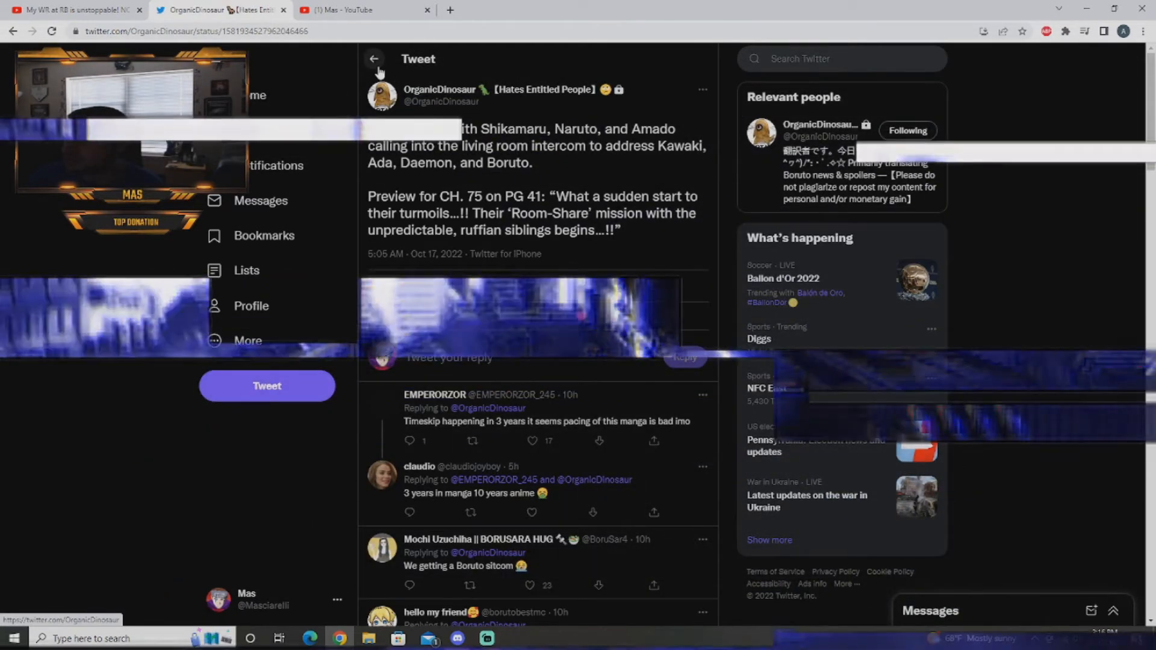
{"action": "key", "text": "alt+Left"}
{"action": "left_click", "coordinate": [491, 289]}
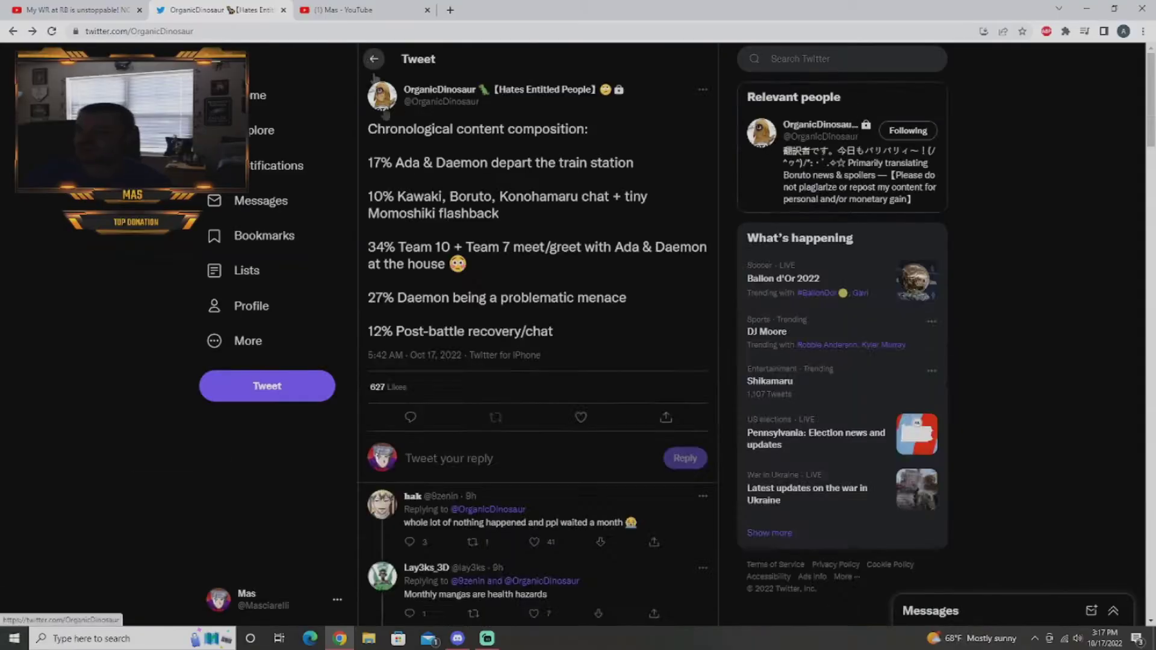
{"action": "left_click", "coordinate": [371, 59]}
{"action": "scroll", "coordinate": [456, 362], "scroll_direction": "down", "scroll_amount": 5}
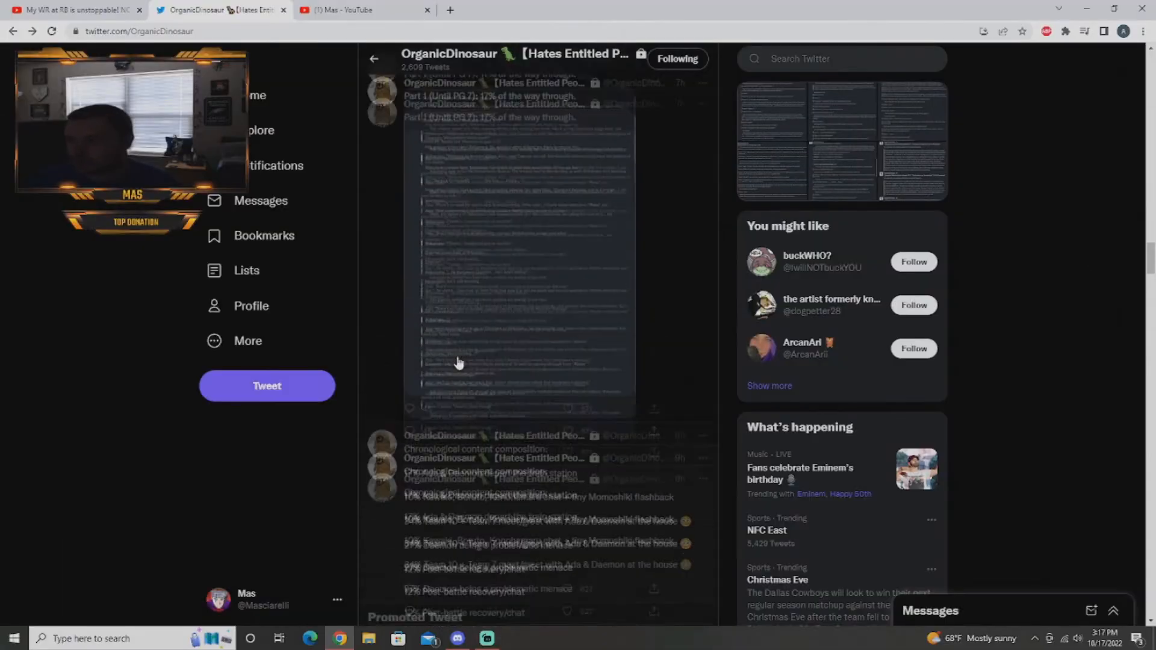
{"action": "scroll", "coordinate": [361, 415], "scroll_direction": "down", "scroll_amount": 5}
{"action": "scroll", "coordinate": [514, 380], "scroll_direction": "up", "scroll_amount": 5}
{"action": "scroll", "coordinate": [515, 379], "scroll_direction": "up", "scroll_amount": 5}
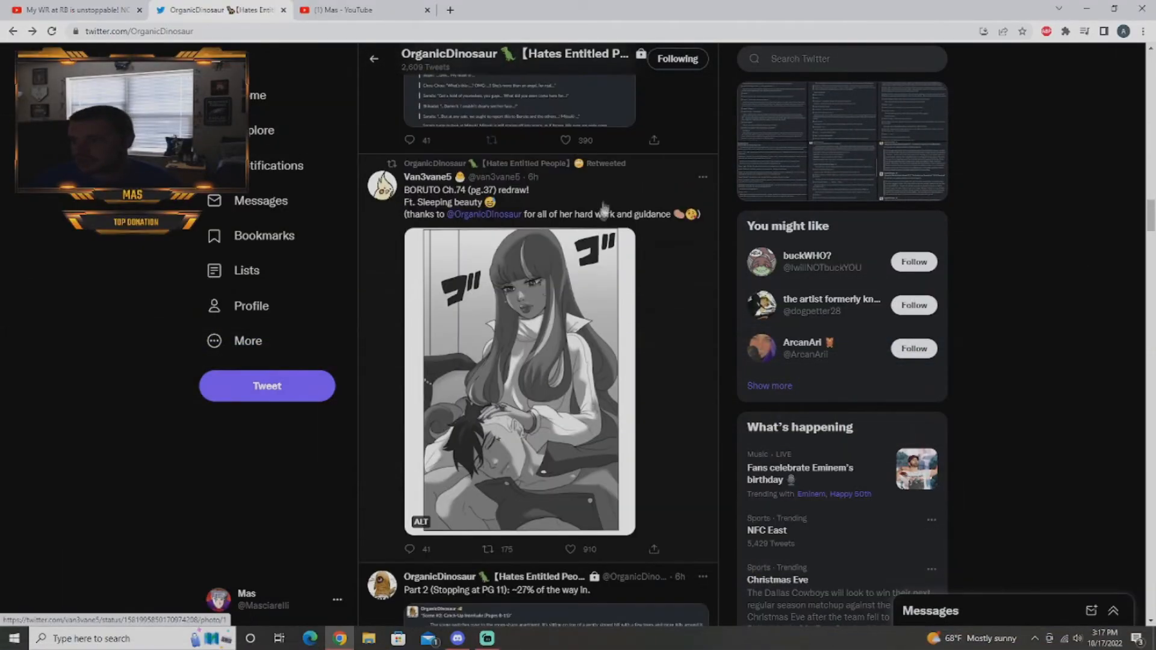
{"action": "left_click", "coordinate": [516, 380]}
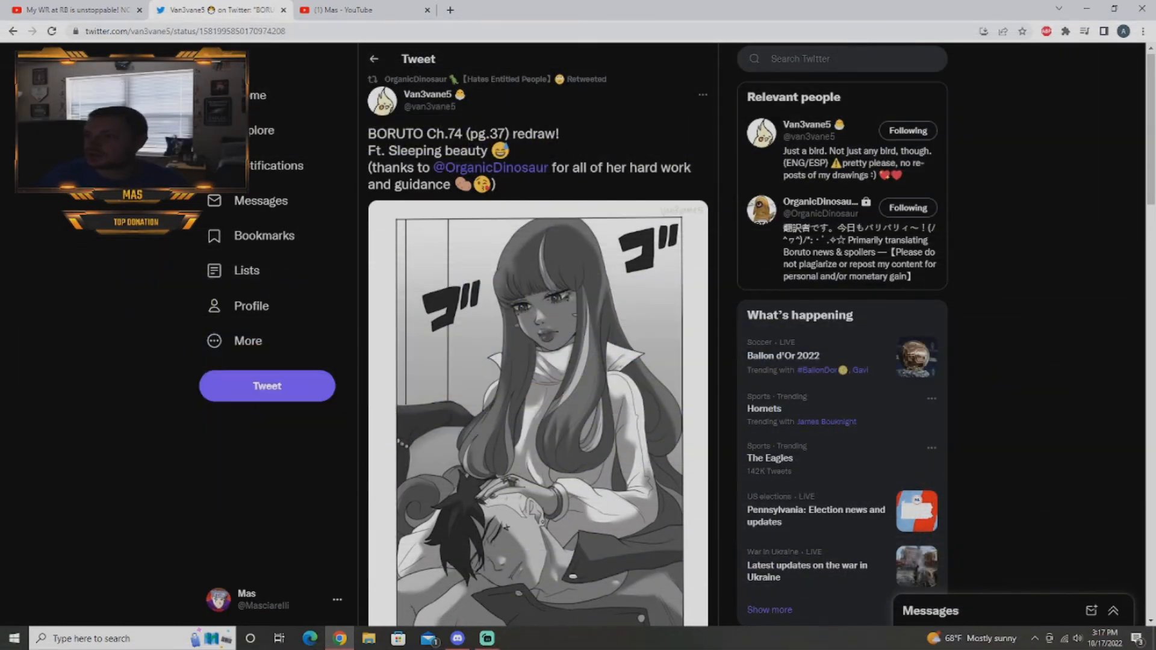
{"action": "scroll", "coordinate": [576, 197], "scroll_direction": "down", "scroll_amount": 1}
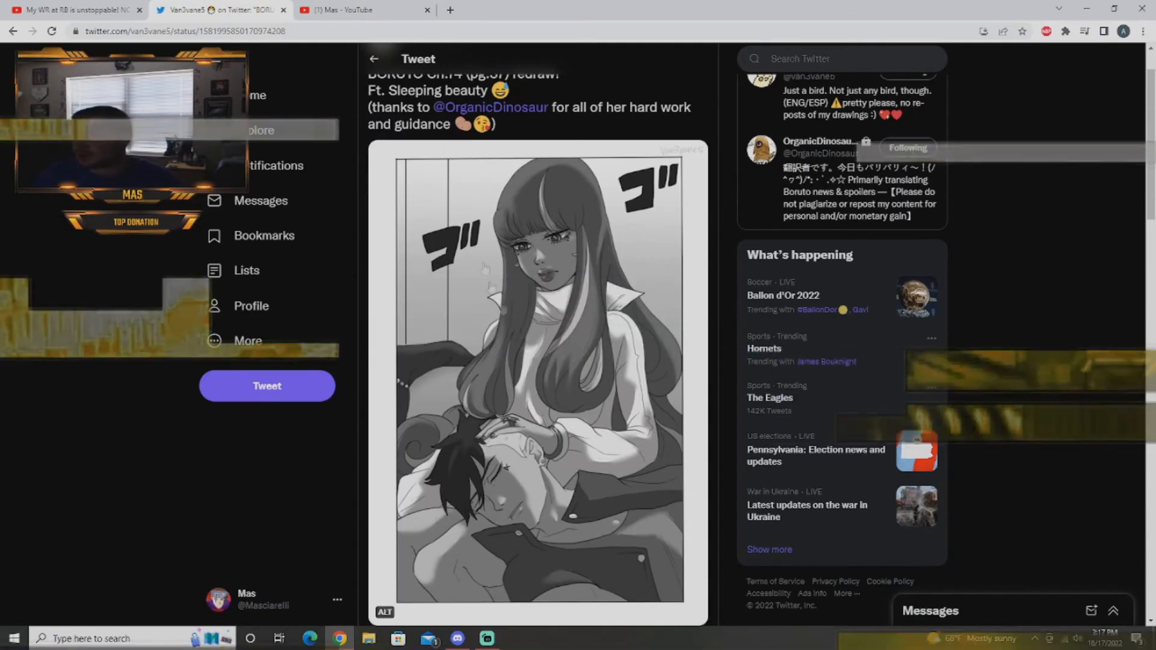
{"action": "left_click", "coordinate": [374, 59]}
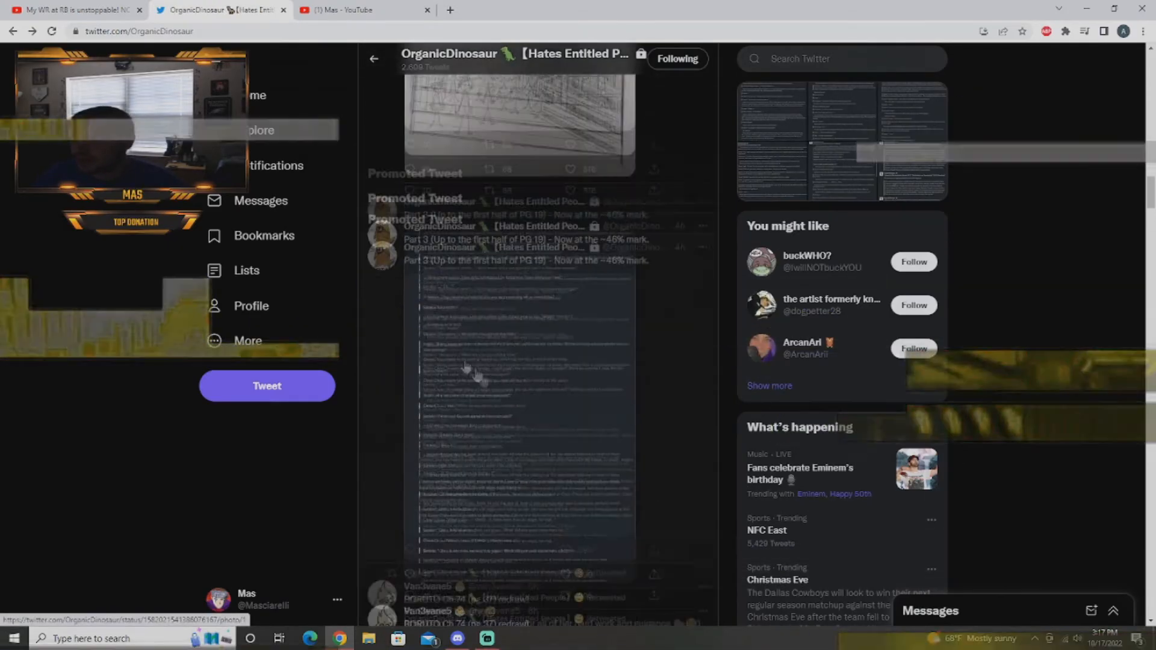
{"action": "scroll", "coordinate": [519, 344], "scroll_direction": "down", "scroll_amount": 5}
{"action": "scroll", "coordinate": [456, 323], "scroll_direction": "up", "scroll_amount": 1}
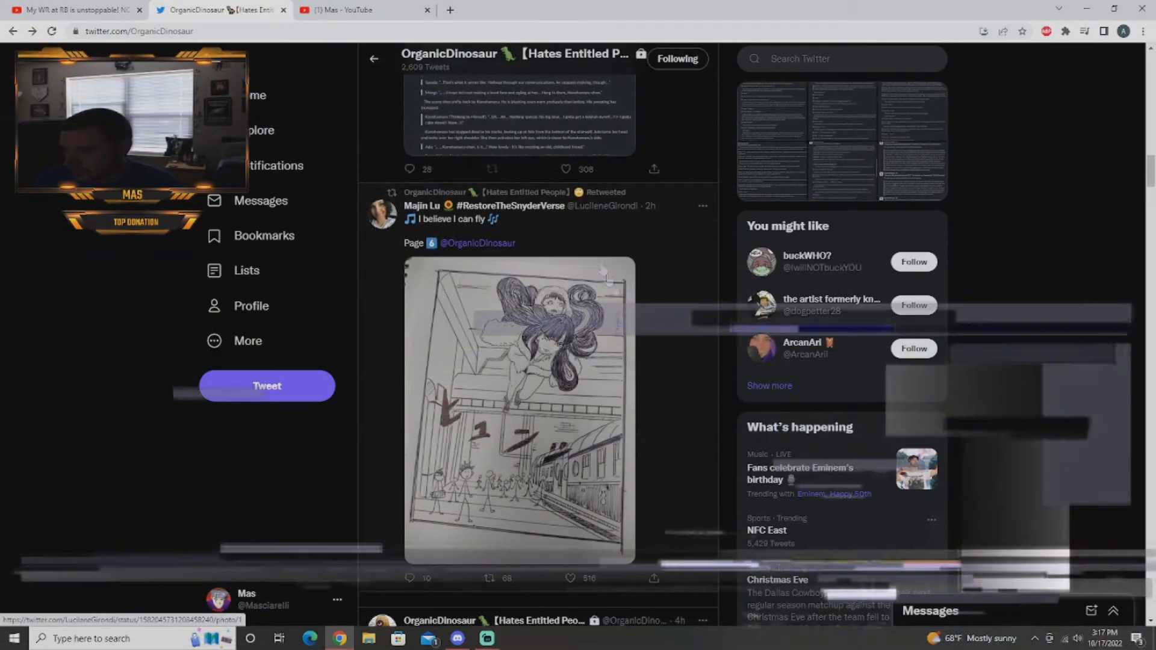
{"action": "left_click", "coordinate": [519, 316]}
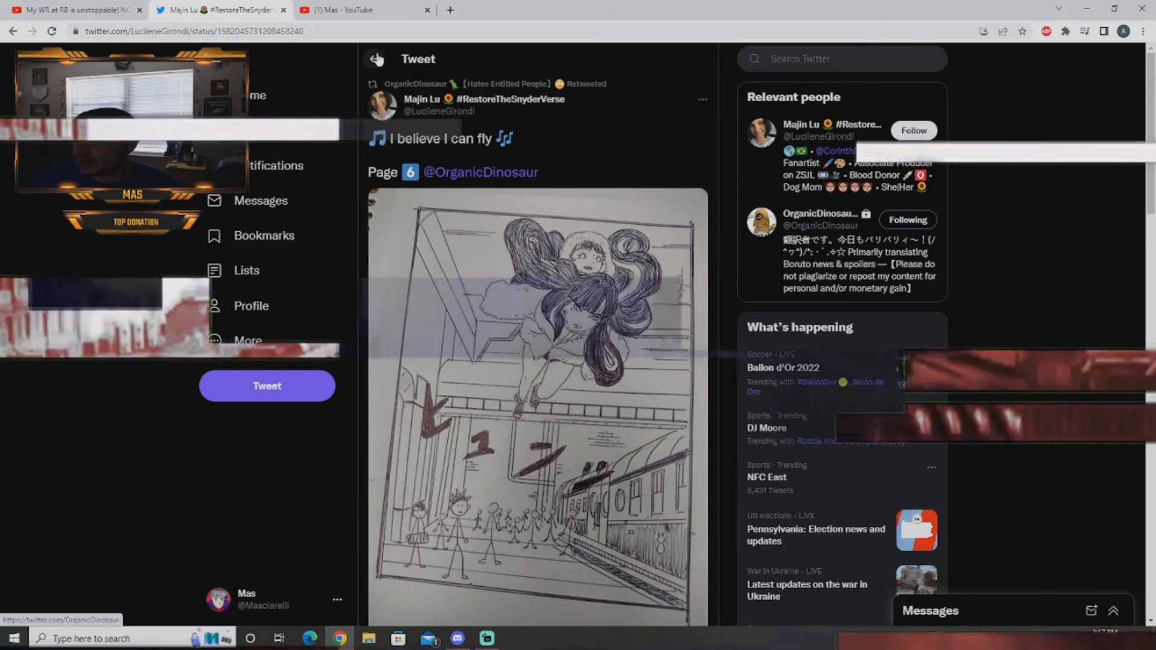
{"action": "left_click", "coordinate": [374, 59]}
{"action": "scroll", "coordinate": [553, 335], "scroll_direction": "down", "scroll_amount": 5}
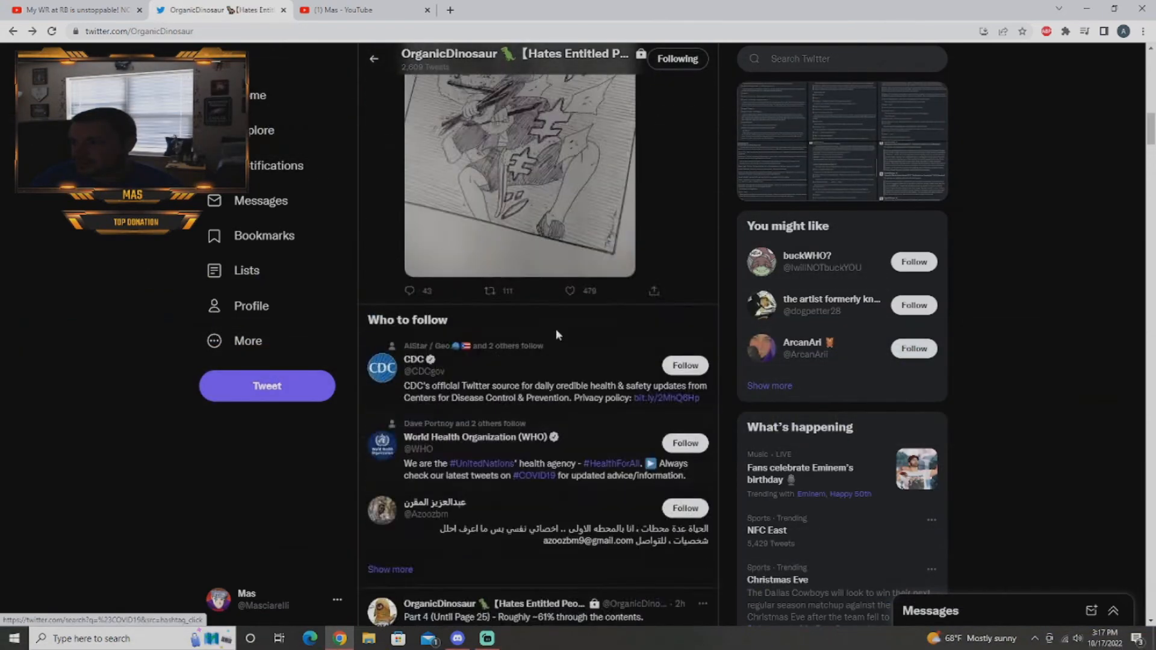
{"action": "left_click", "coordinate": [562, 325]}
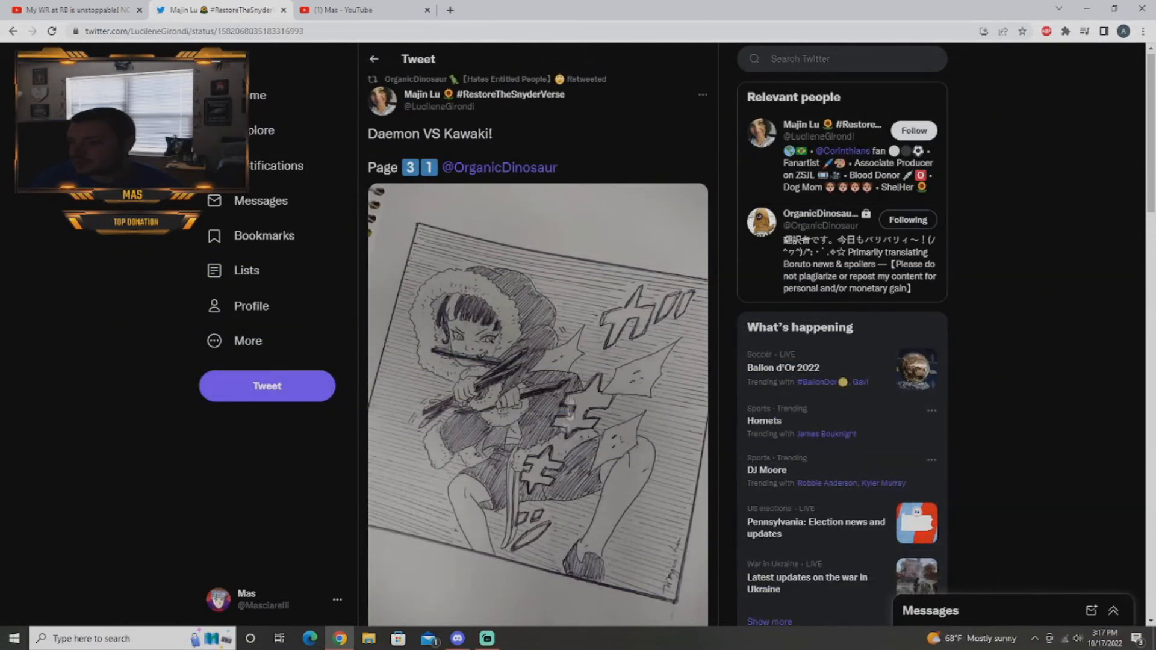